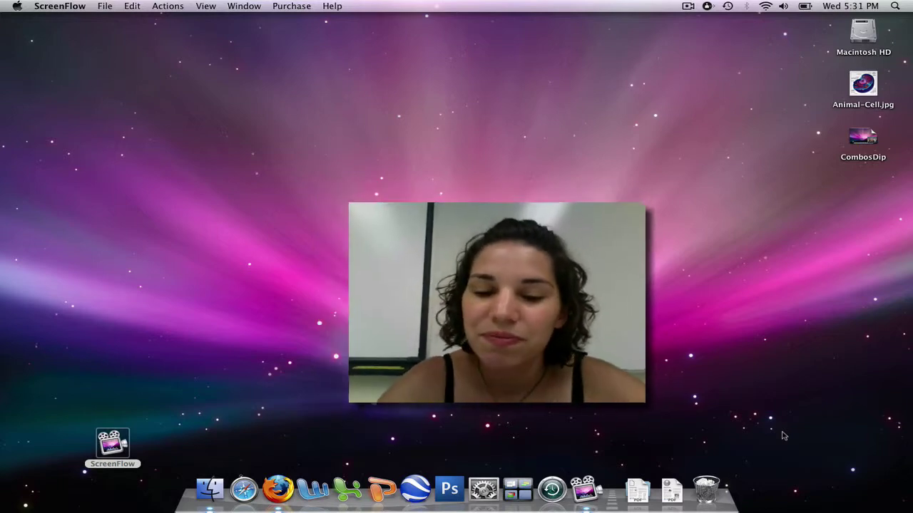
click(279, 489)
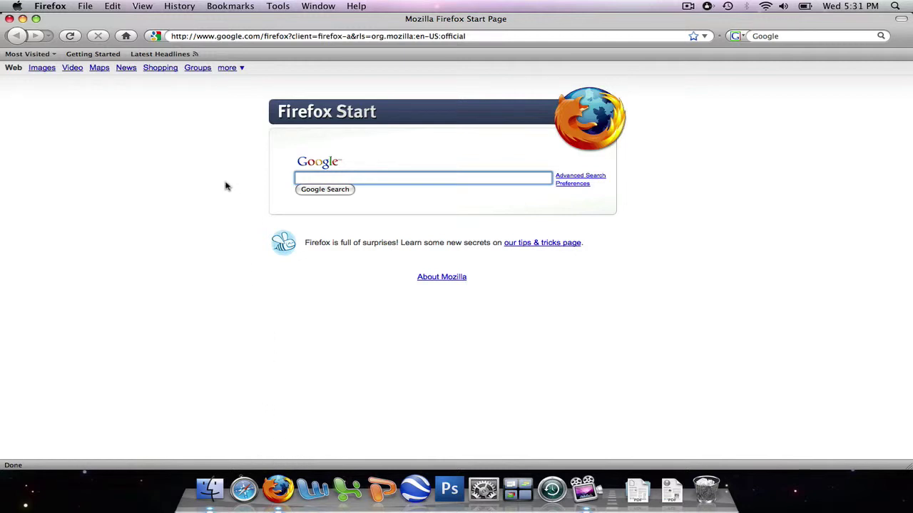
click(236, 37)
text(www.)
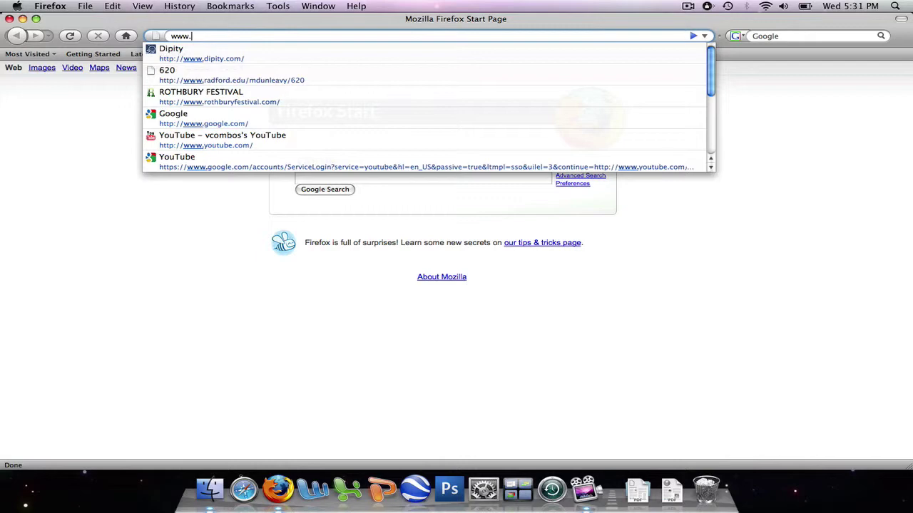
text(dipity.com)
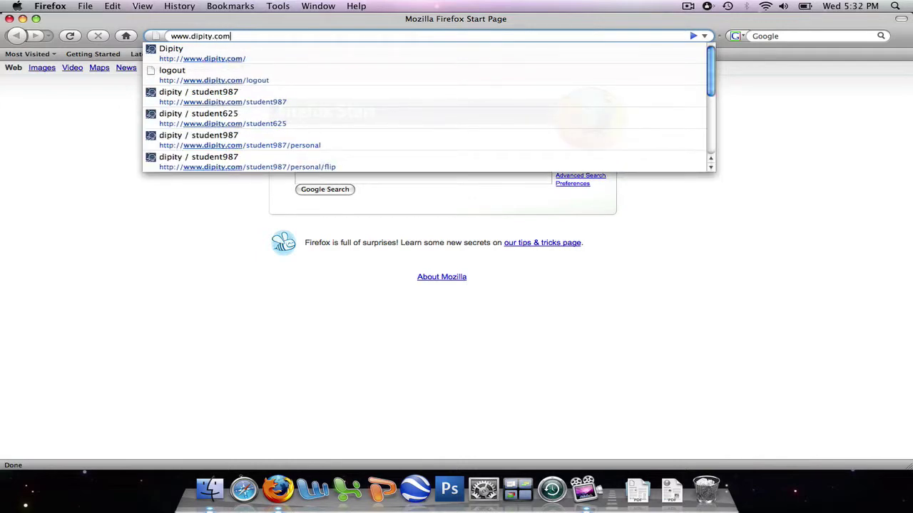
key(Return)
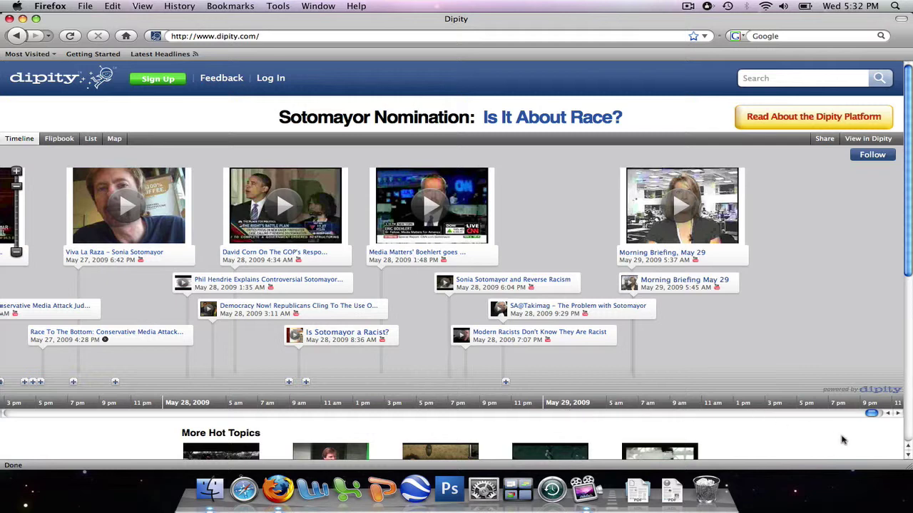
click(907, 455)
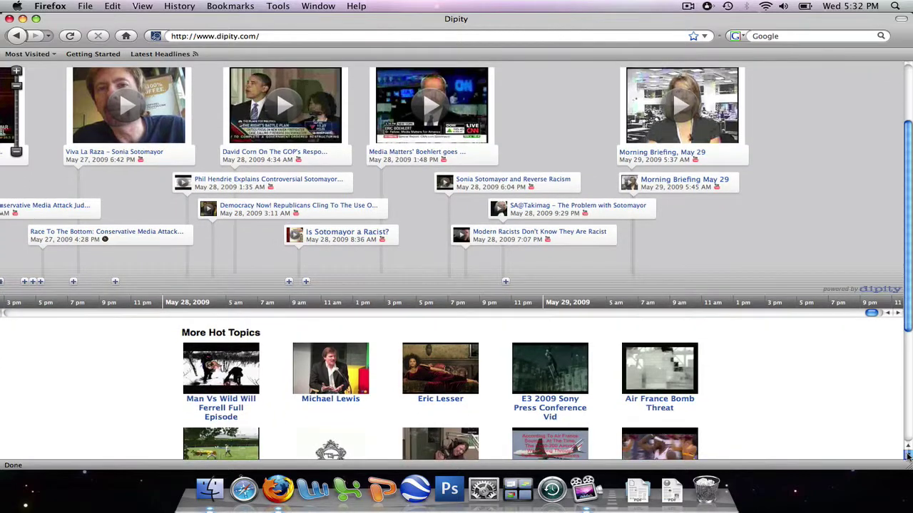
drag(908, 455, 908, 457)
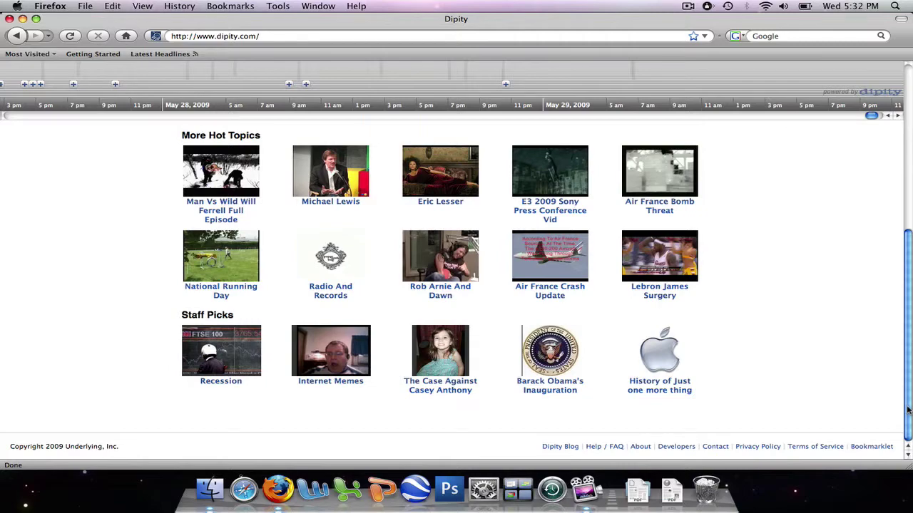
drag(908, 411, 902, 240)
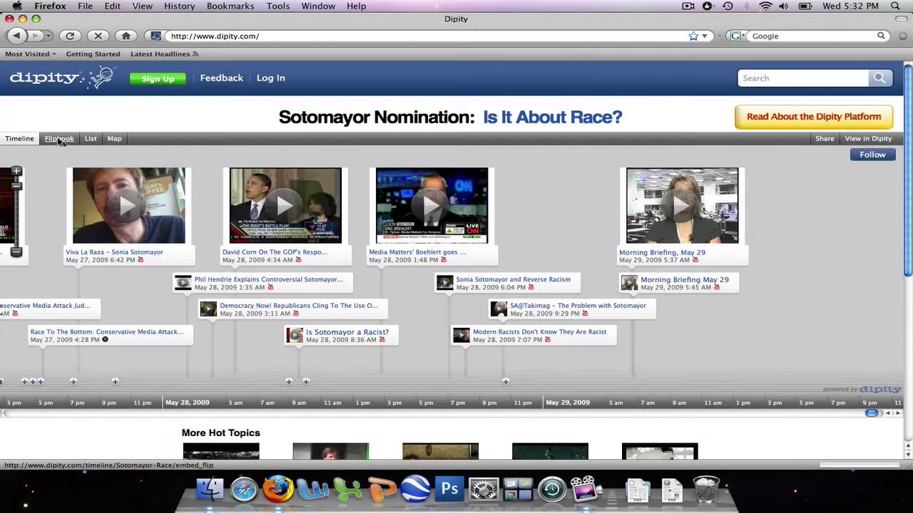
Switch the Sotomayor topic to Flipbook view and advance to the 'Viva La Raza - Sonia Sotomayor' card.
click(59, 139)
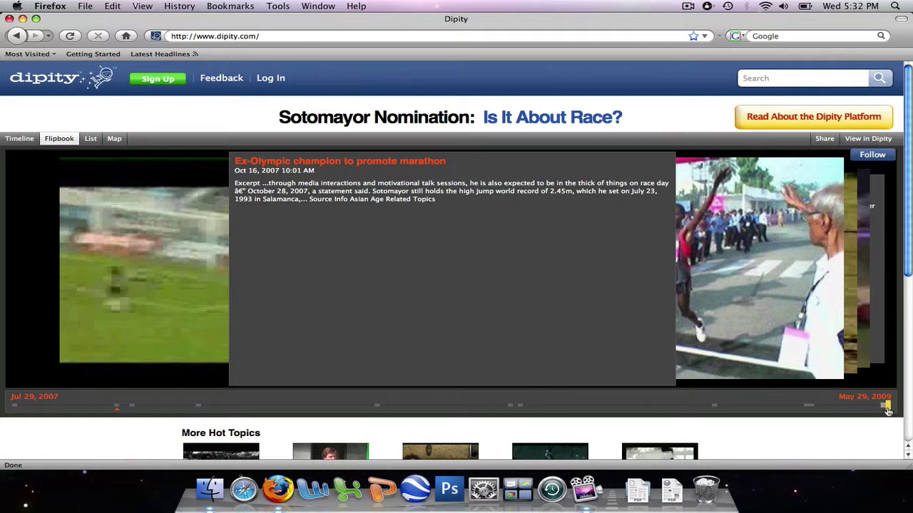
mouse_move(888, 412)
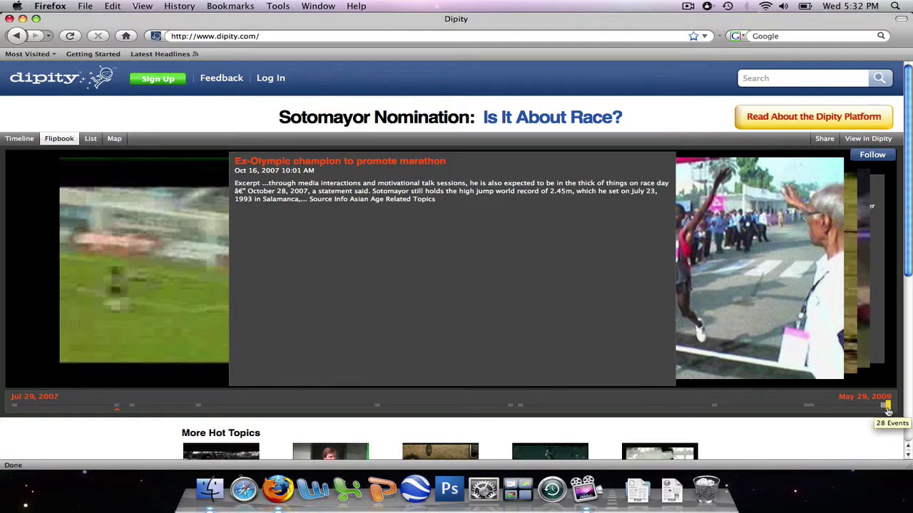
click(888, 406)
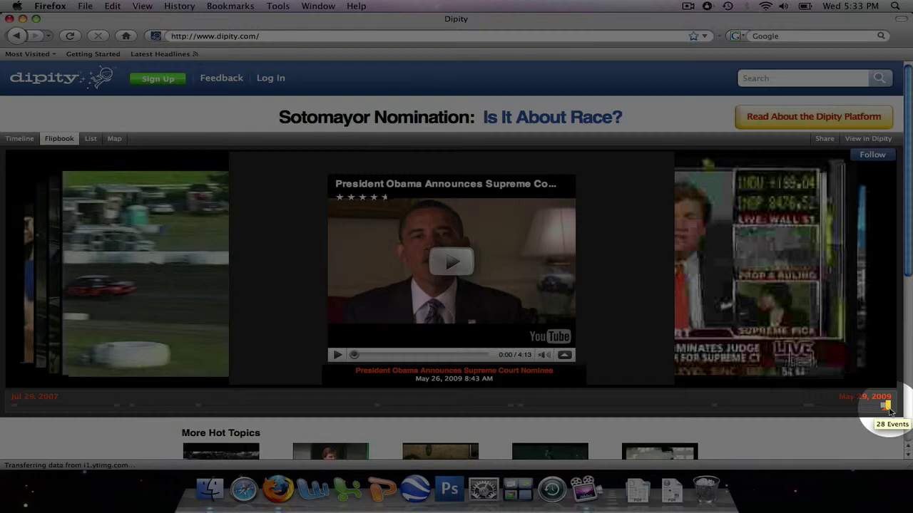
click(888, 411)
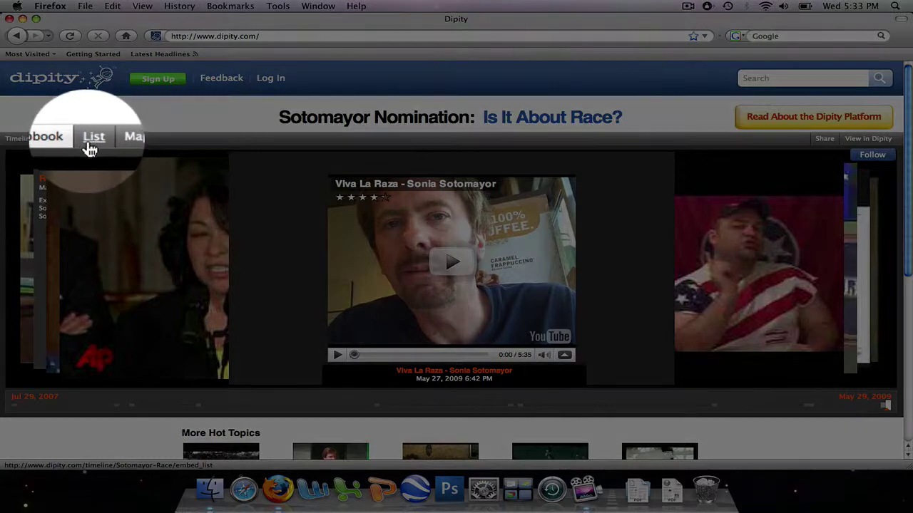
View the Sotomayor events as a List, then on the Map, then return to Timeline view.
click(90, 147)
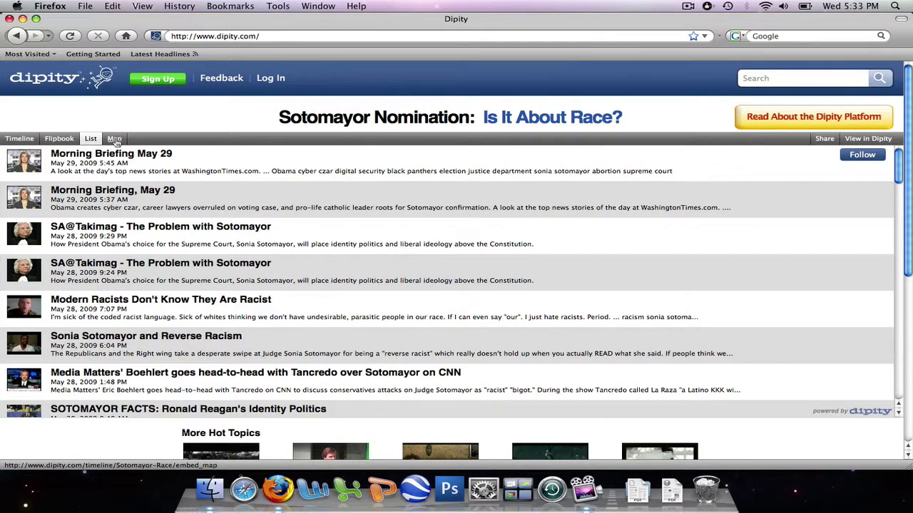
click(114, 140)
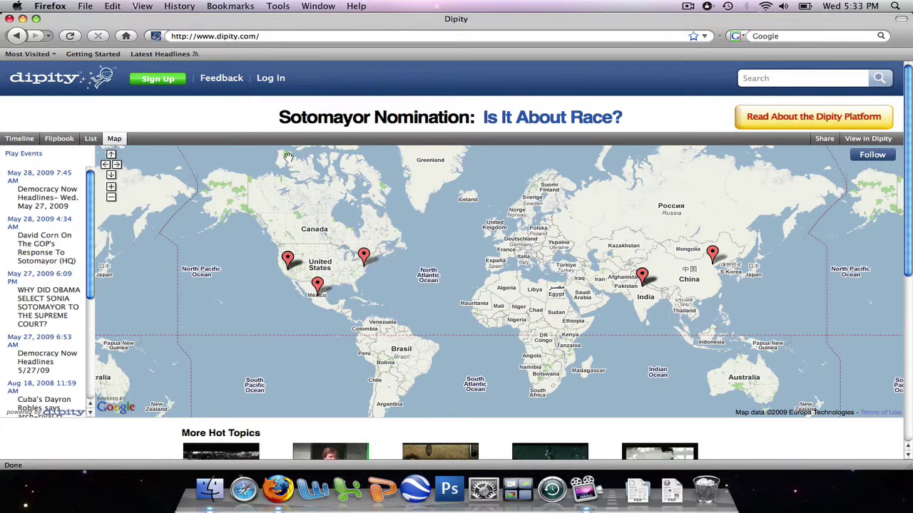
click(20, 139)
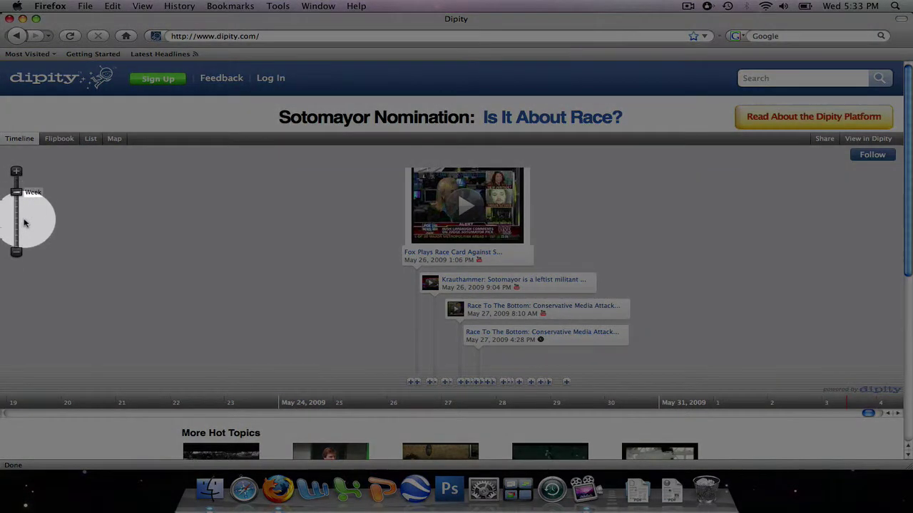
Zoom the timeline out through Month, 6 Months and 1 Year to a 2 Years span.
click(17, 254)
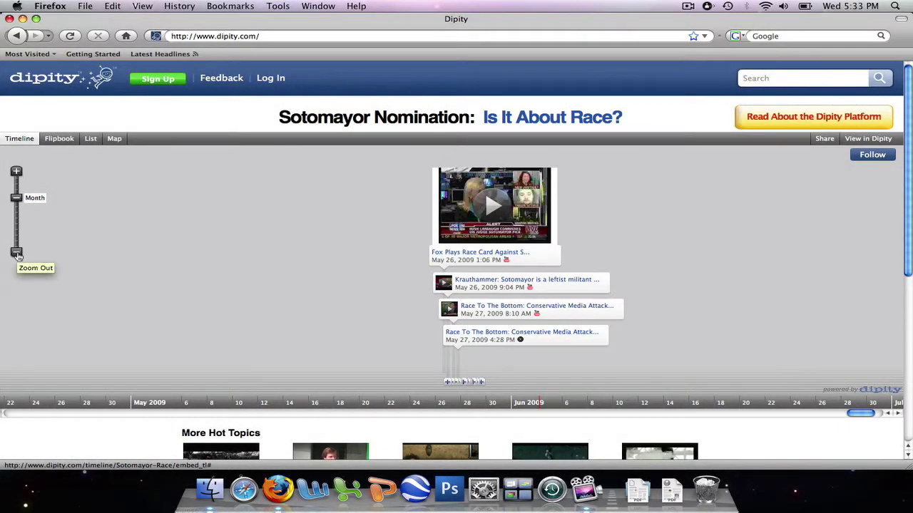
click(16, 254)
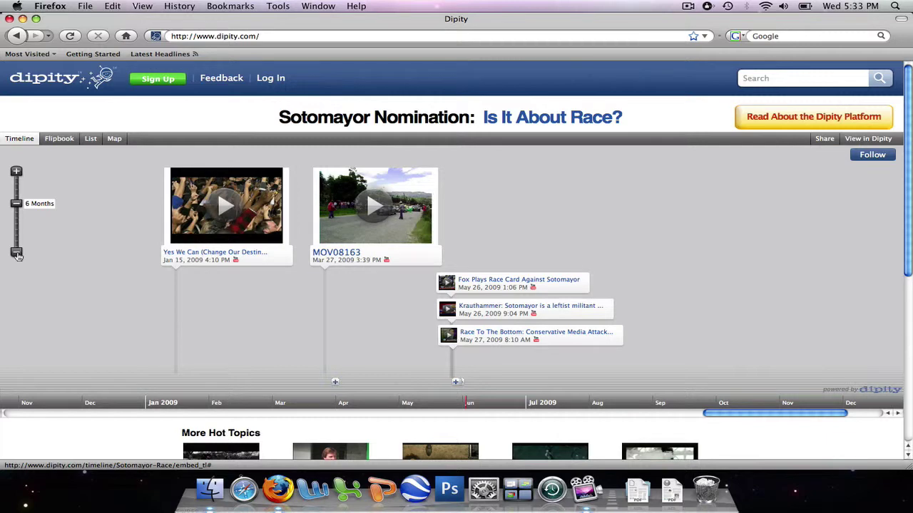
click(17, 254)
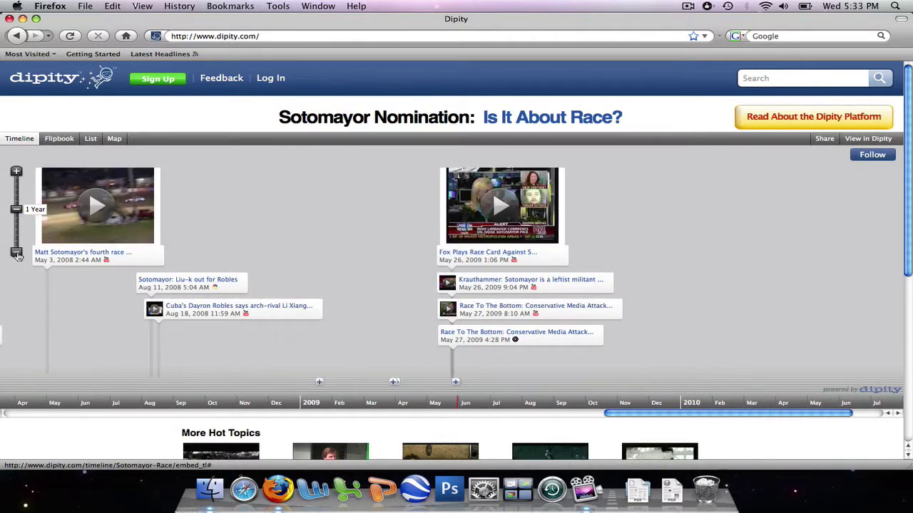
click(16, 254)
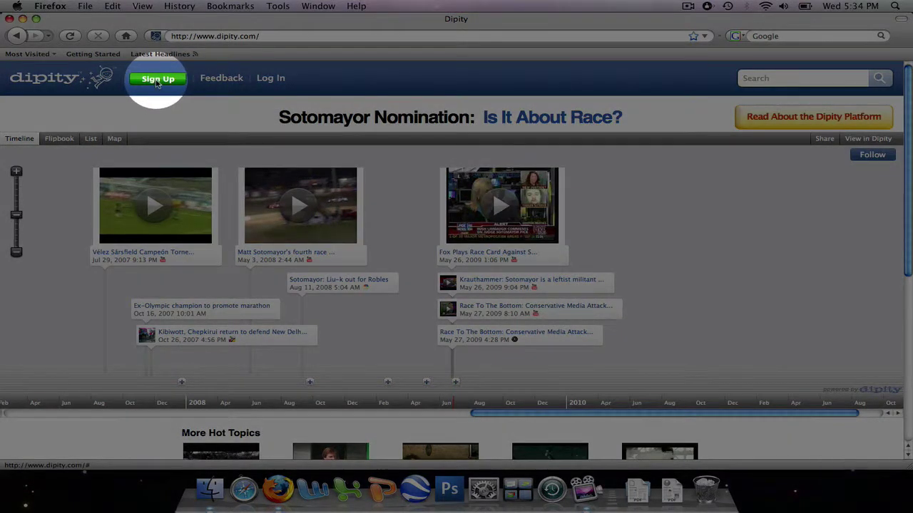
Fill the Sign Up form with username, password, e-mail, first and last name, accept the terms, and create the account.
click(157, 80)
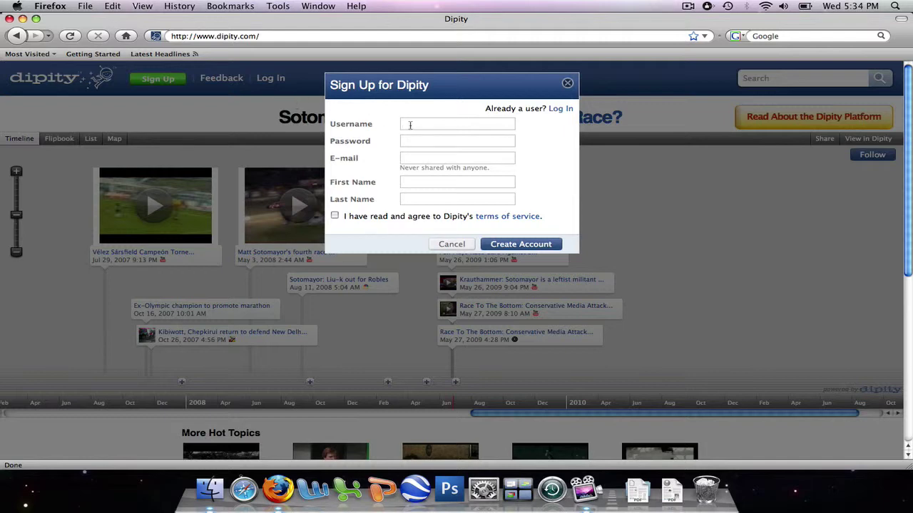
click(410, 125)
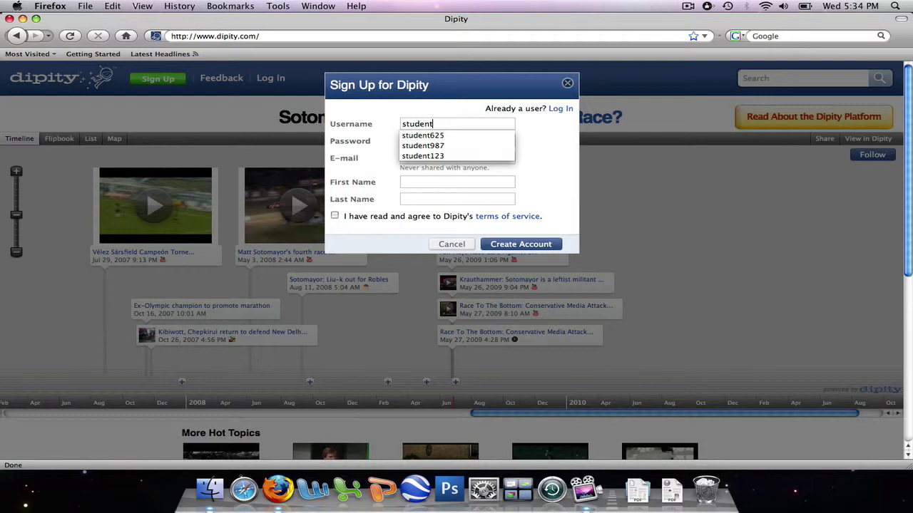
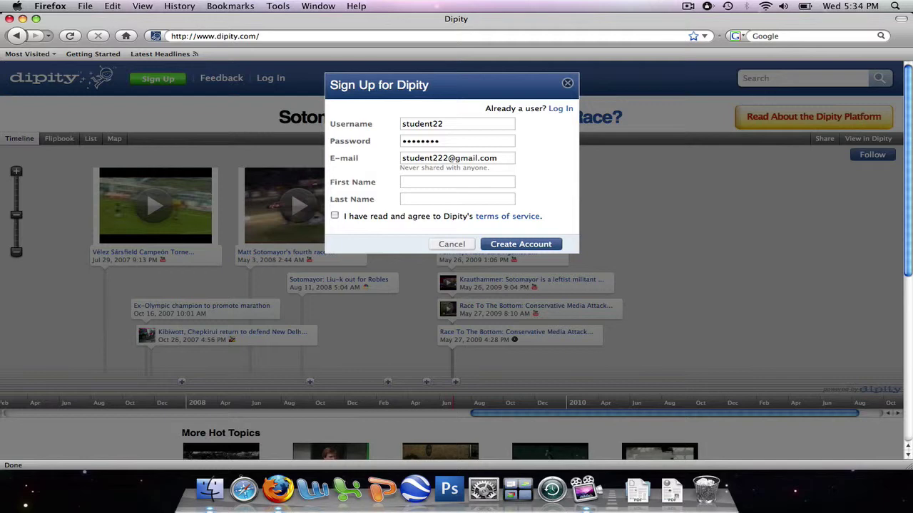
key(Tab)
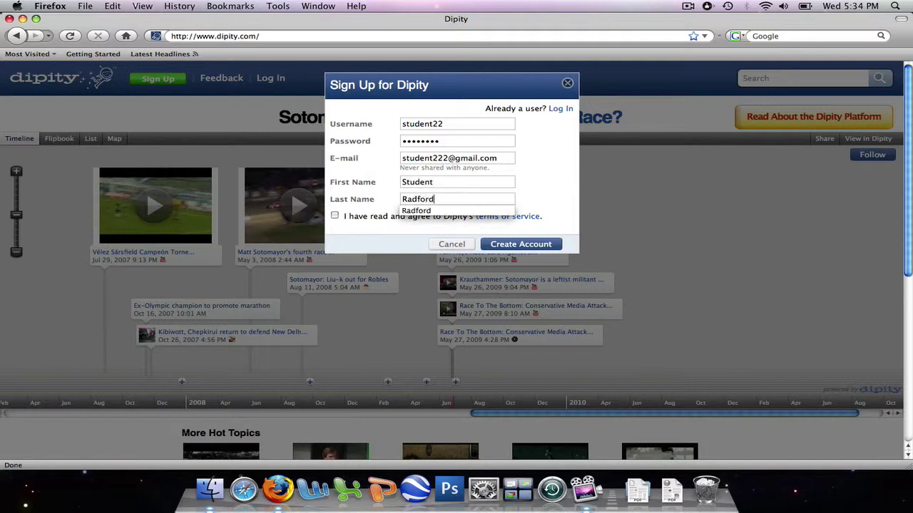
click(334, 216)
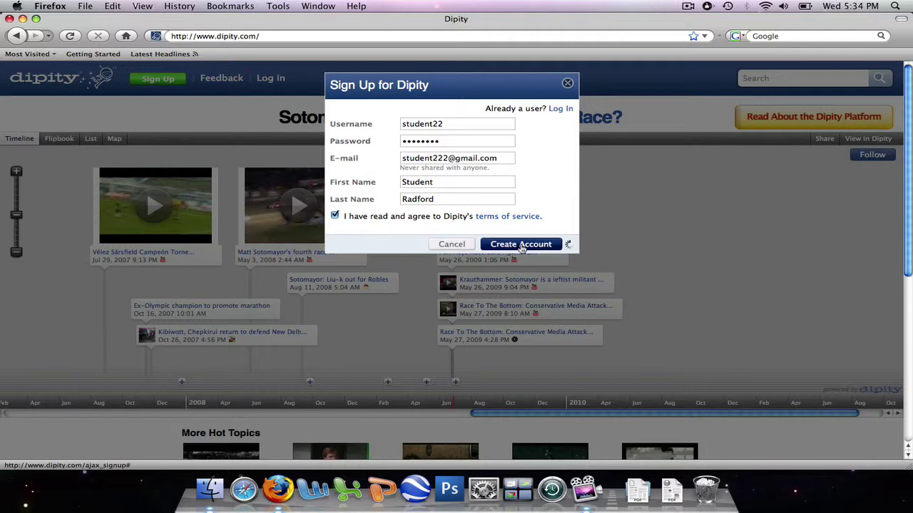
click(522, 246)
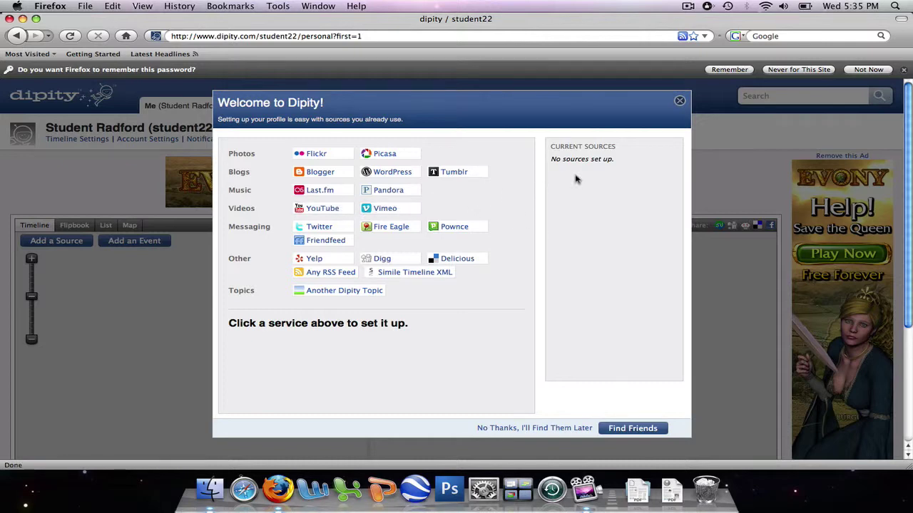
Close the Welcome to Dipity dialog to reveal the account's personal timeline.
click(680, 105)
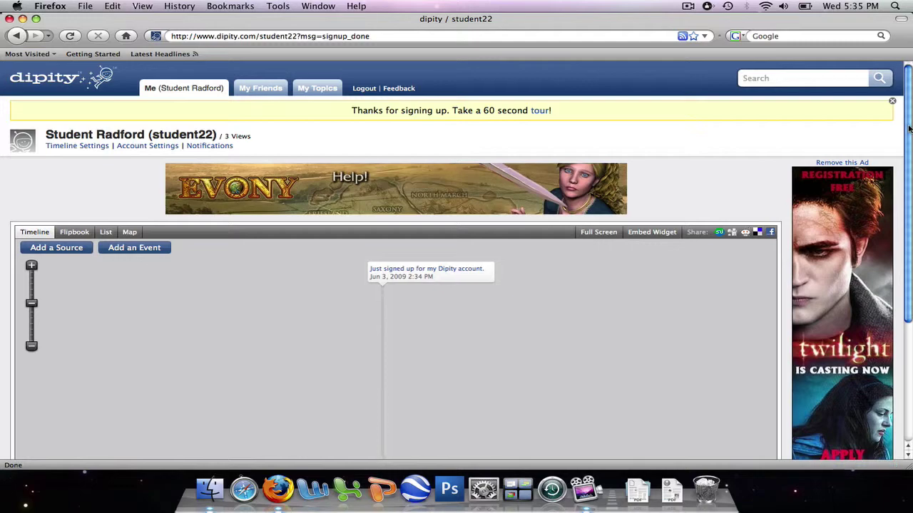
drag(909, 129, 690, 171)
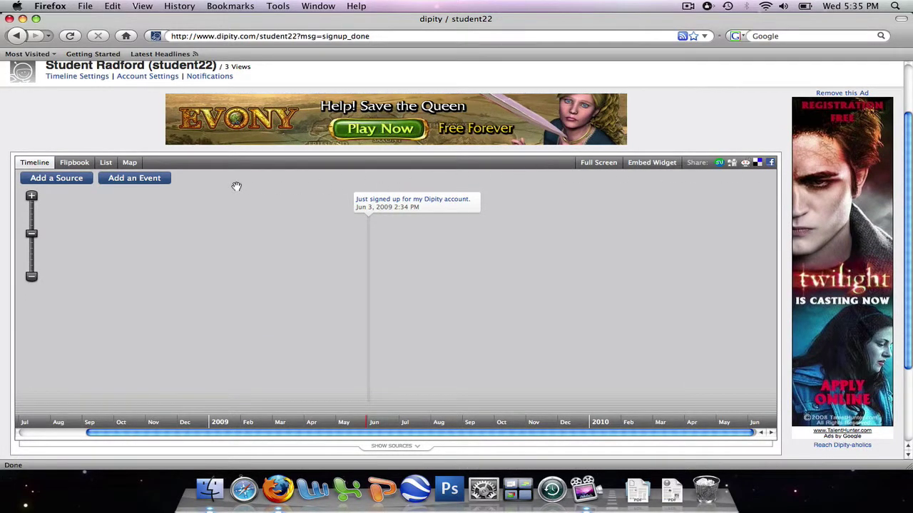
click(139, 180)
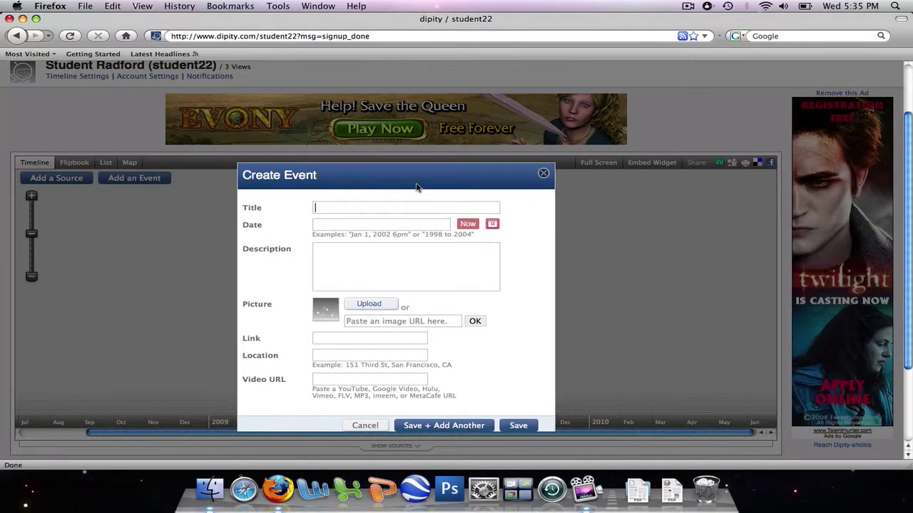
click(543, 175)
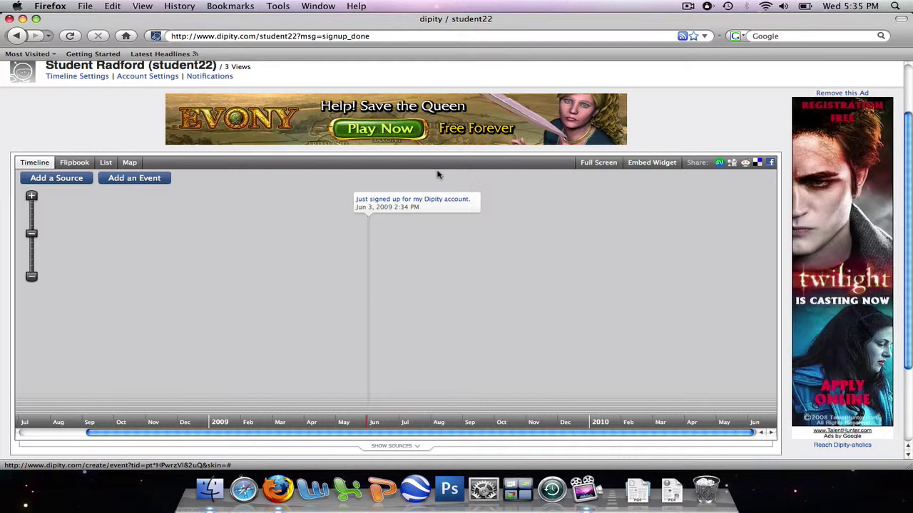
click(62, 182)
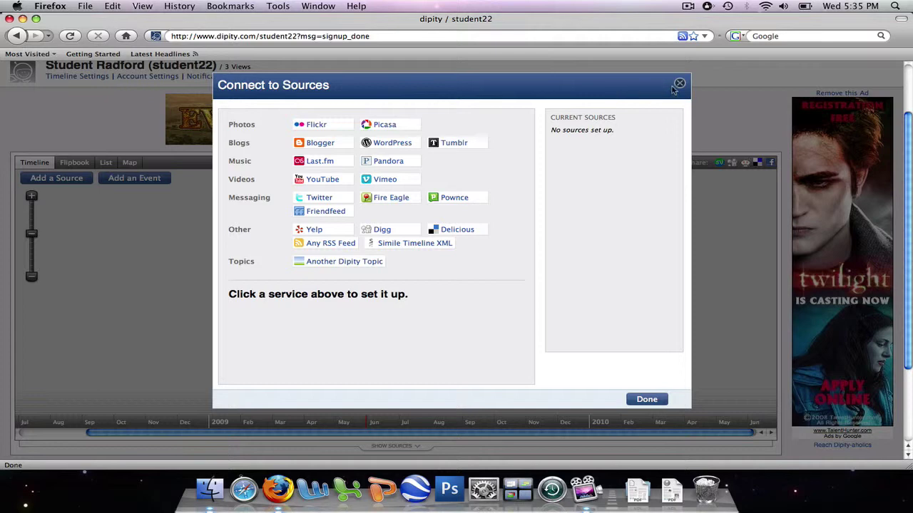
click(682, 84)
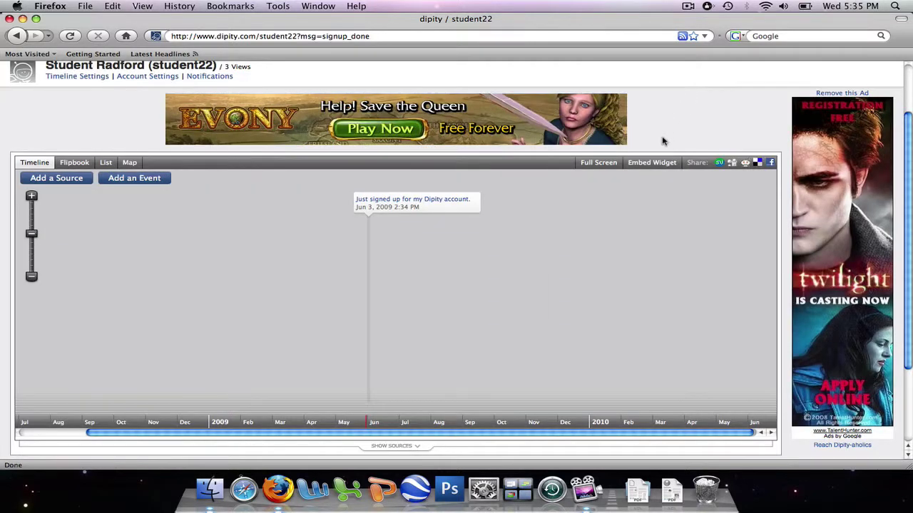